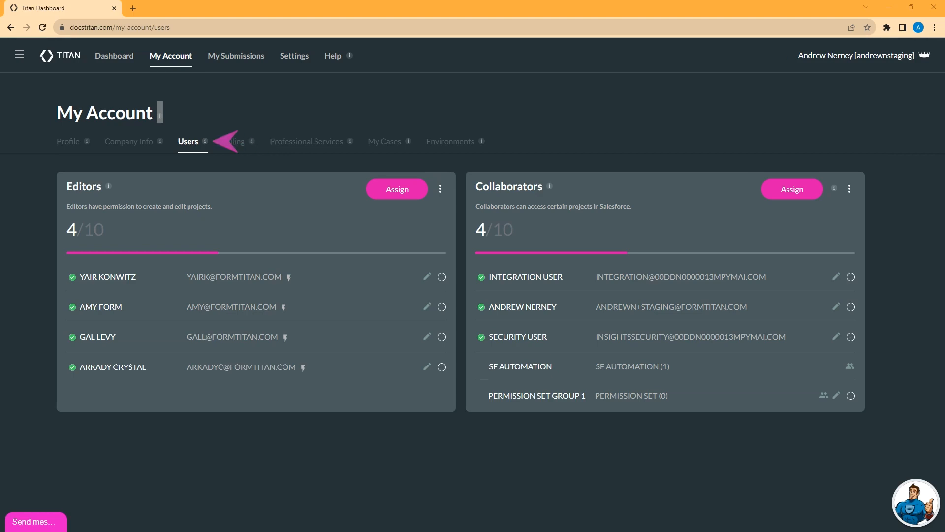
Step: Start assigning a new editor and enter their first name, last name and e-mail address
left_click(189, 148)
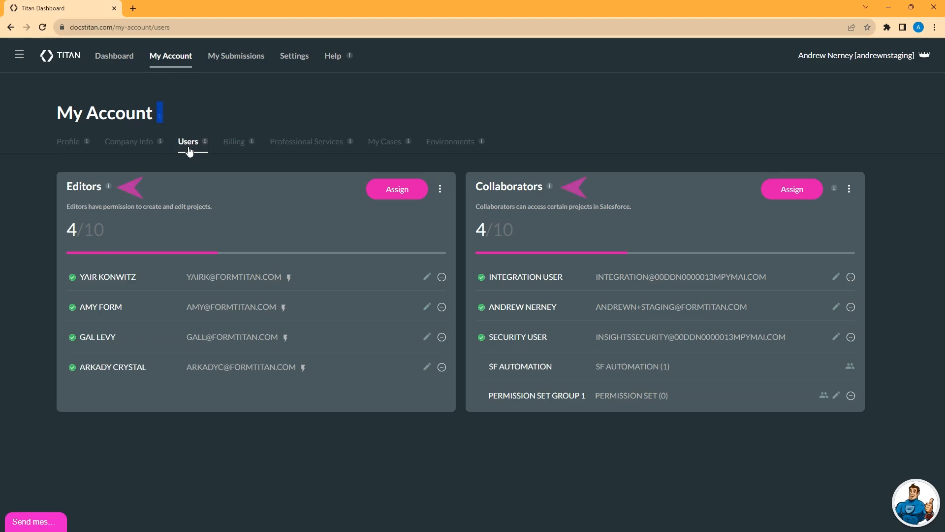
left_click(80, 186)
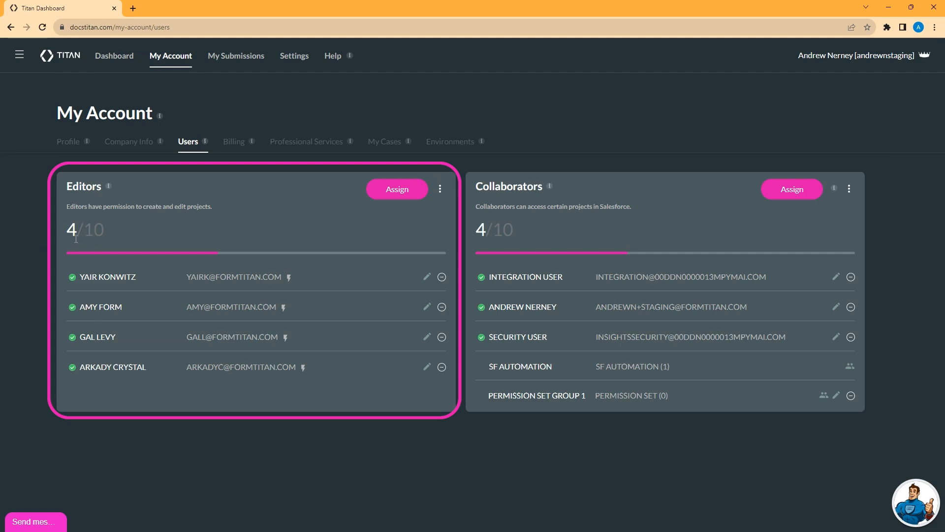
left_click(398, 192)
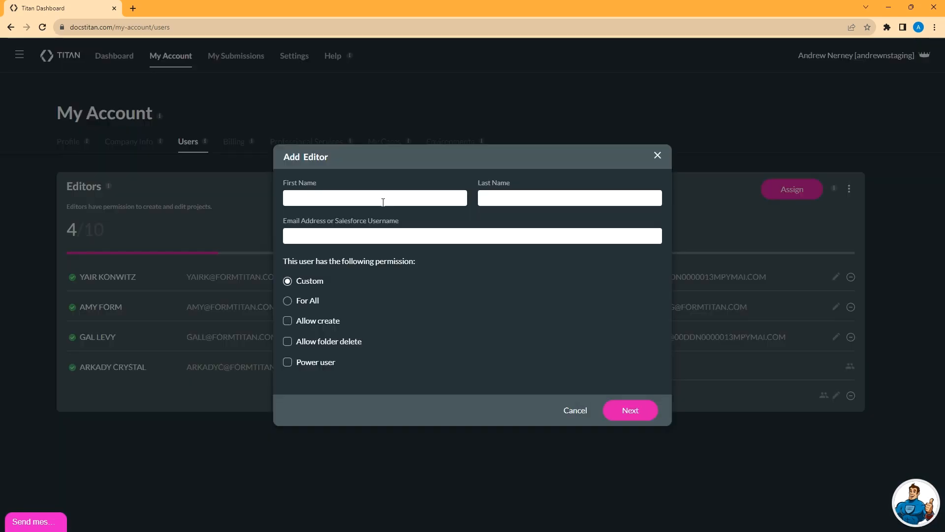
type("joe")
key("Tab")
type("smith")
key("Tab")
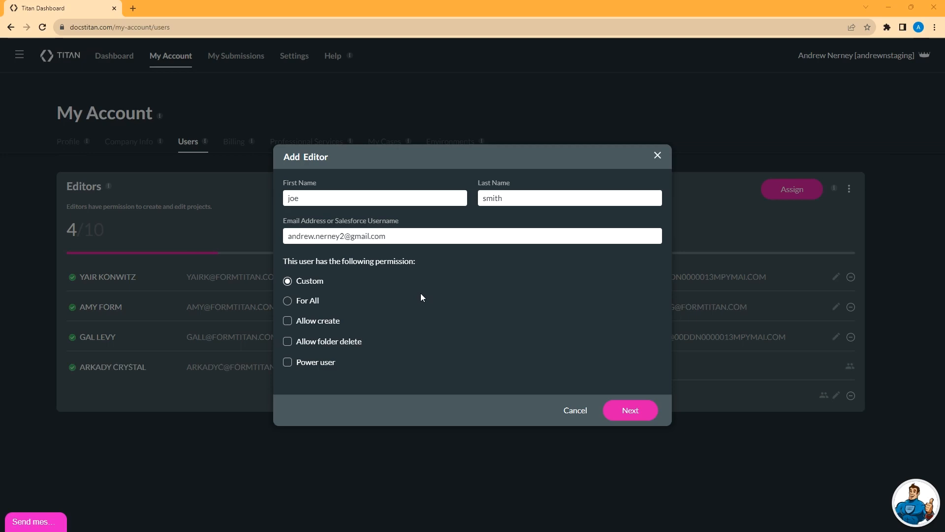
Step: Grant the new editor Allow create, Allow folder delete and Power user permissions
left_click(290, 325)
left_click(289, 345)
left_click(288, 362)
Step: Switch the editor to Custom permissions with Read/Write on Academy Styling Input Fields
left_click(291, 362)
left_click(293, 281)
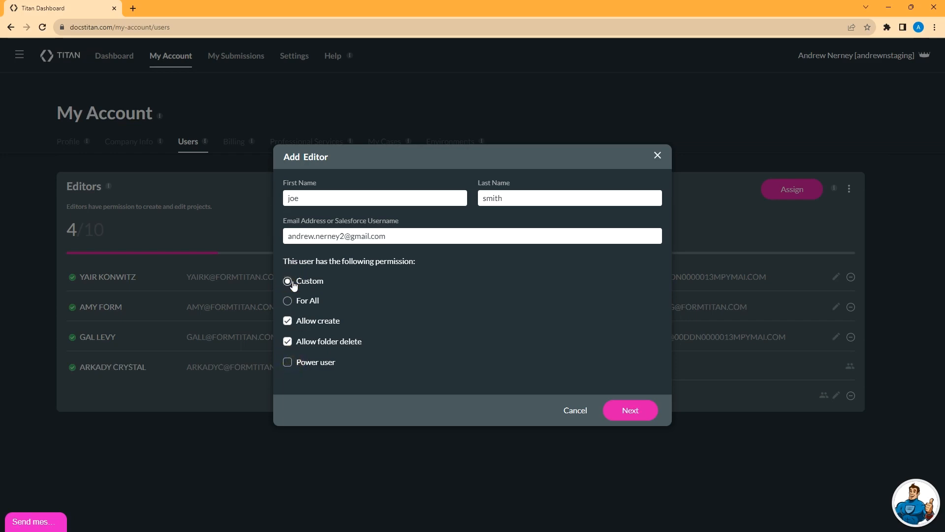
left_click(636, 411)
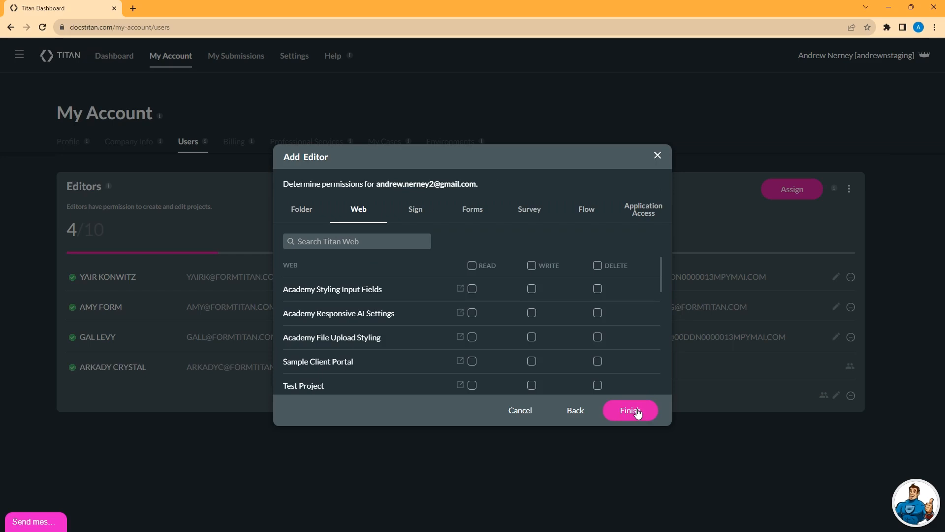
left_click(472, 289)
left_click(532, 289)
Step: Give the editor For All permissions, including folder delete and Power user, and save them
left_click(579, 412)
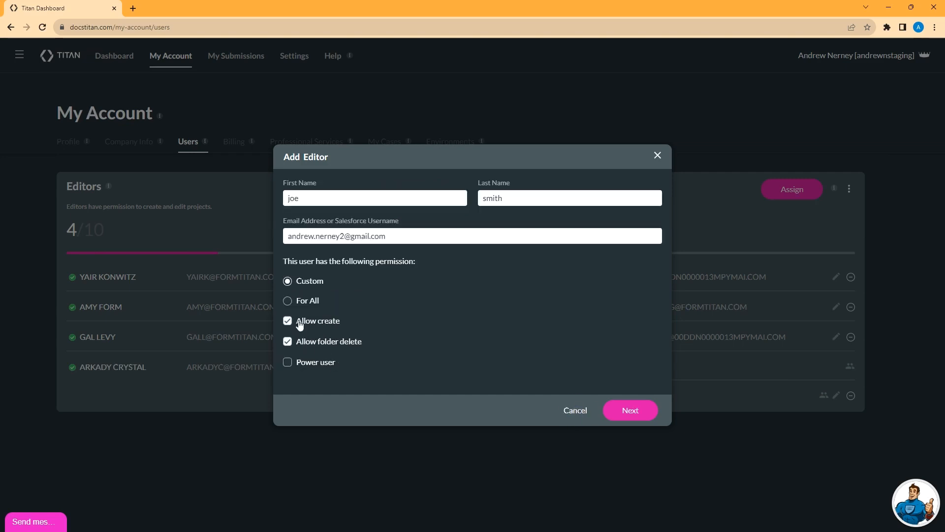
left_click(287, 302)
left_click(285, 343)
left_click(287, 321)
left_click(288, 362)
left_click(630, 410)
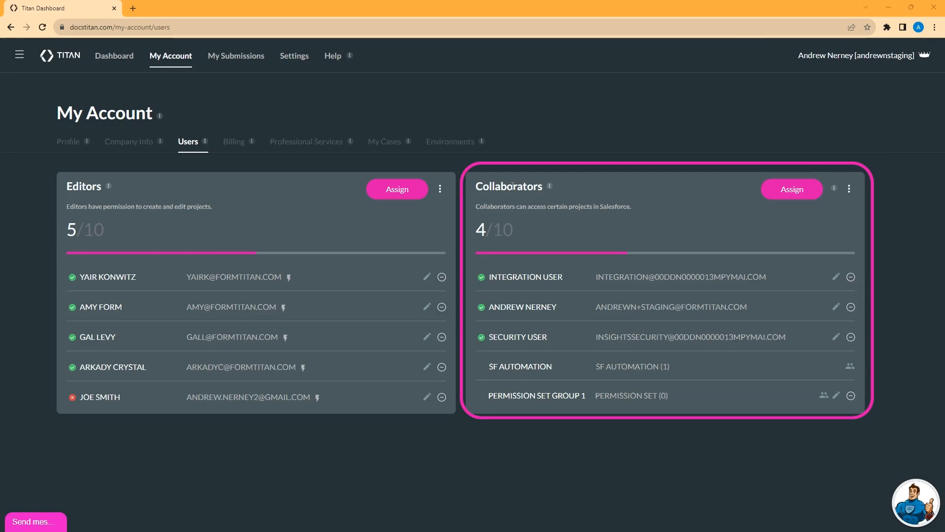
left_click(512, 186)
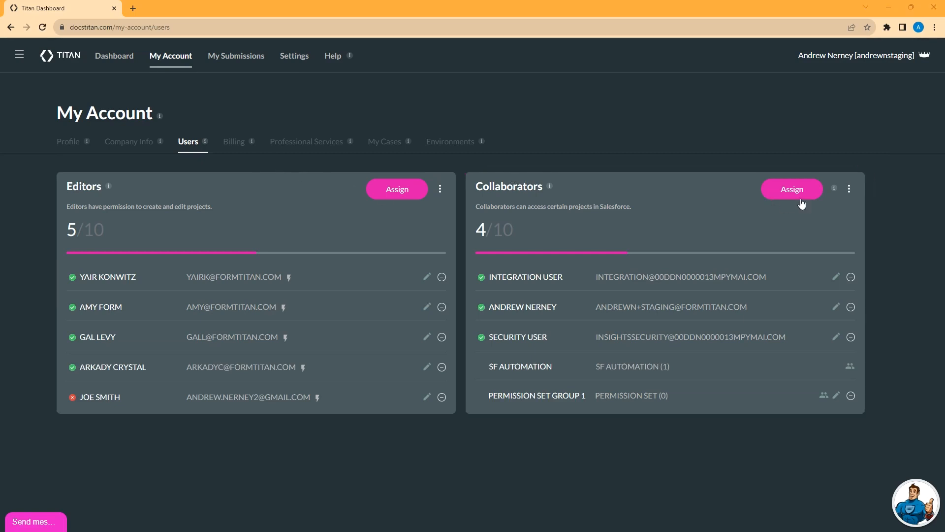
Step: Browse the SF profiles and SF Permission Sets lists, then select one Salesforce user as collaborator
left_click(793, 190)
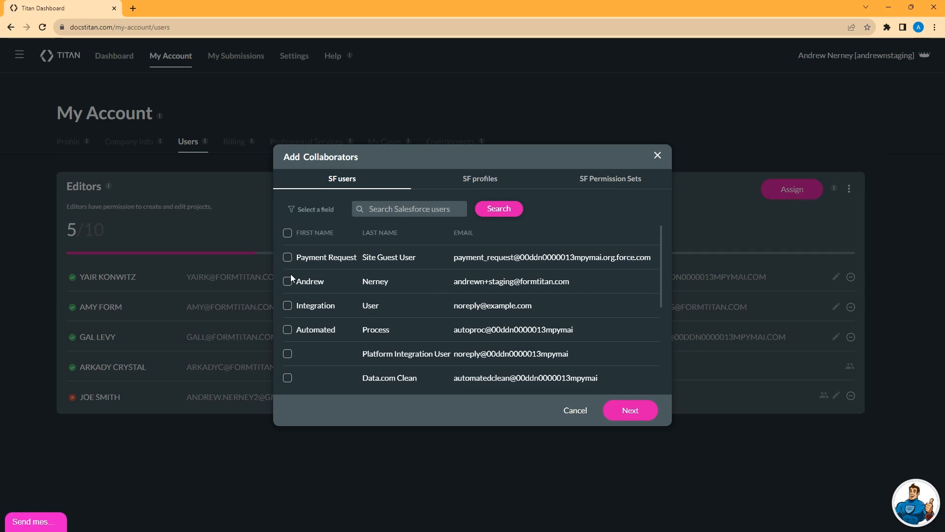
left_click(475, 183)
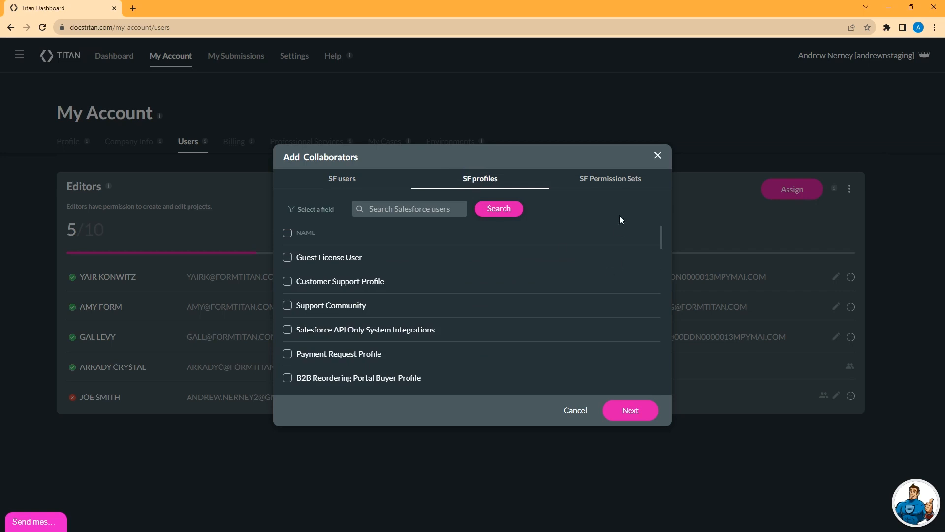
left_click(617, 183)
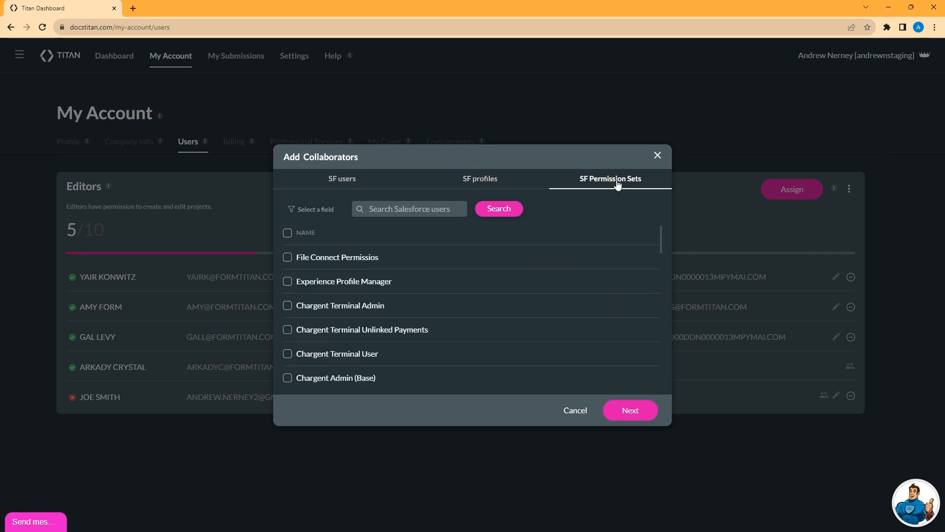
left_click(339, 182)
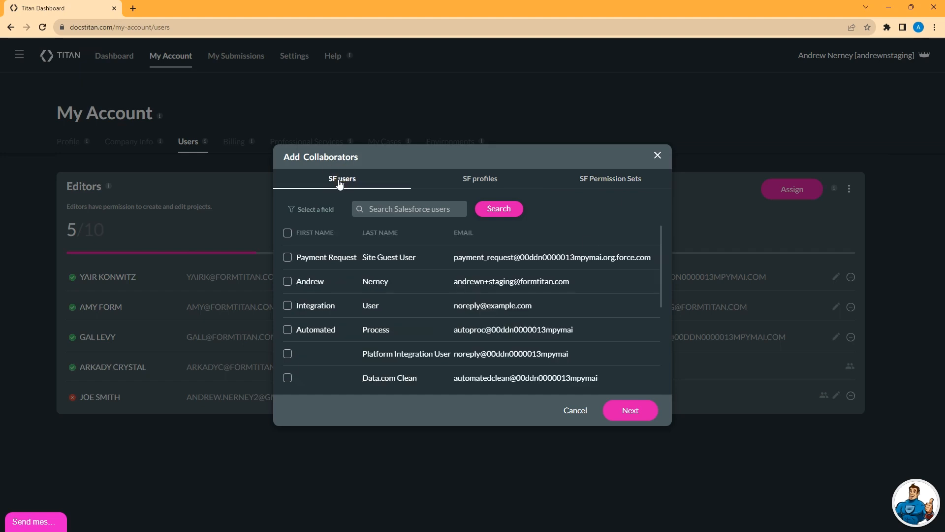
left_click(288, 282)
Step: Allow Submit on the Kernings Example and Account Contacts Cases Doc forms
left_click(630, 412)
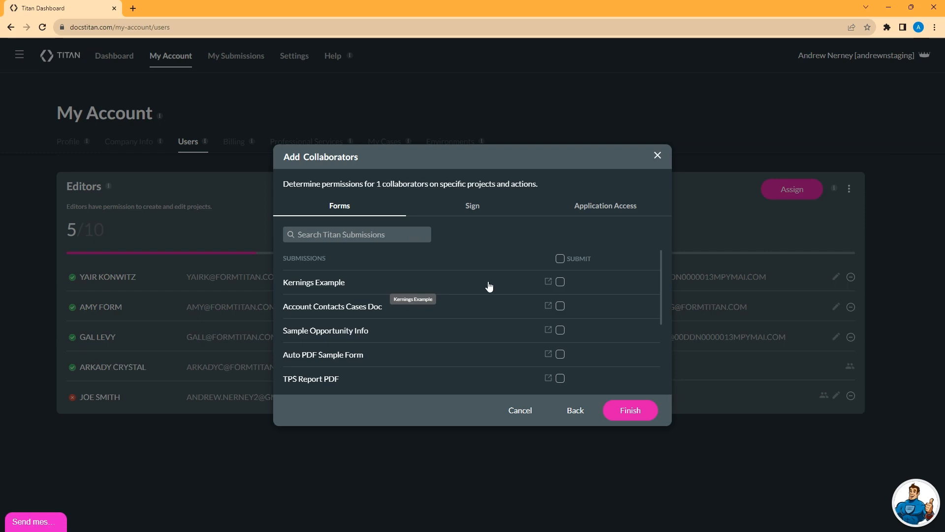
left_click(560, 259)
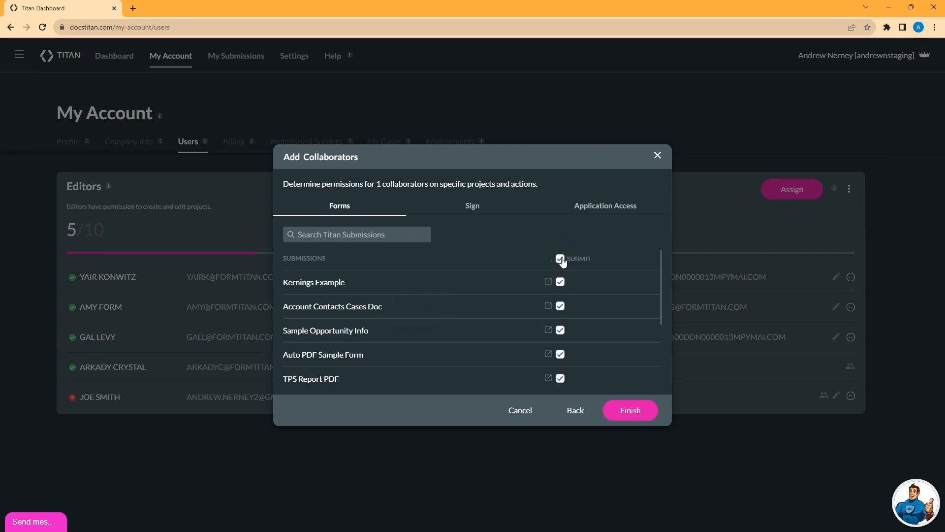
left_click(561, 259)
left_click(560, 282)
left_click(563, 307)
Step: Allow Sign and Void on both signature documents and grant Sign Wizard in Salesforce access
left_click(471, 206)
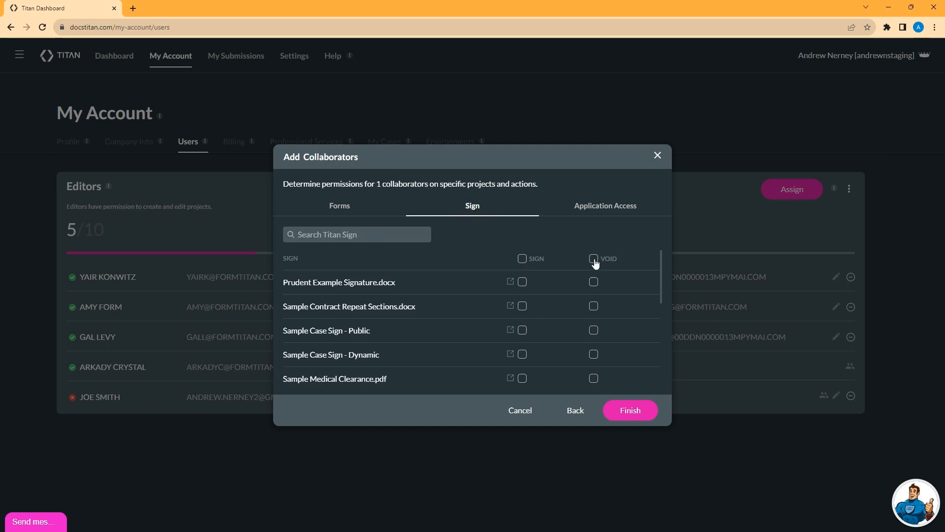
left_click(522, 281)
left_click(593, 281)
left_click(522, 306)
left_click(593, 305)
left_click(608, 210)
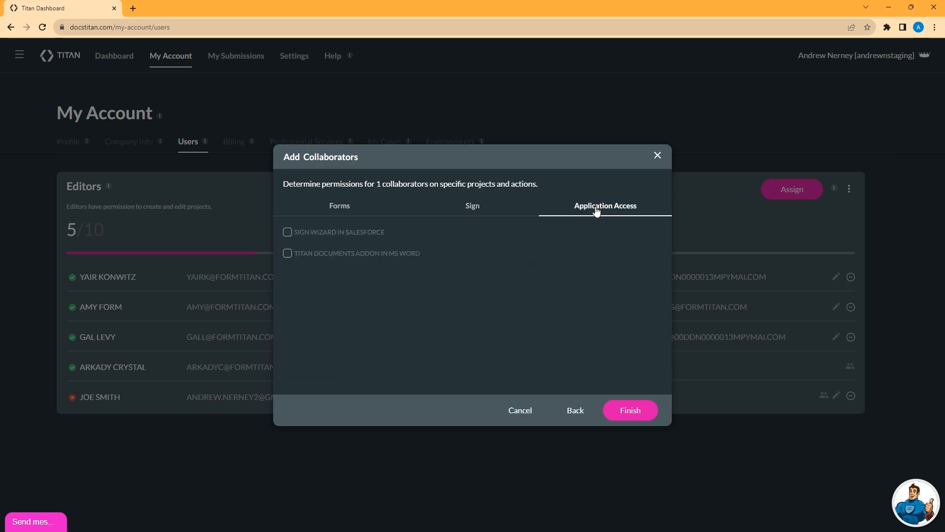
left_click(289, 235)
Step: Finish the Add Collaborators dialog and check the Collaborators count of 4/10
left_click(631, 410)
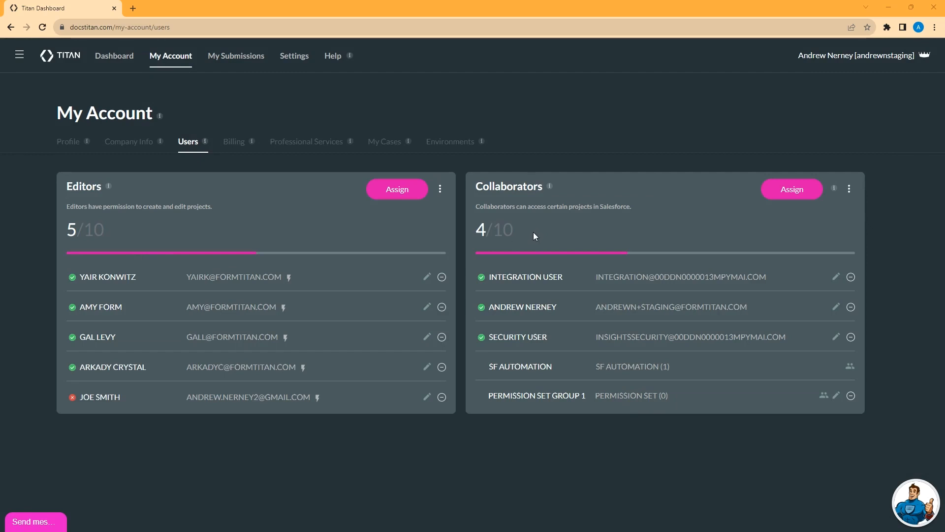
left_click(482, 230)
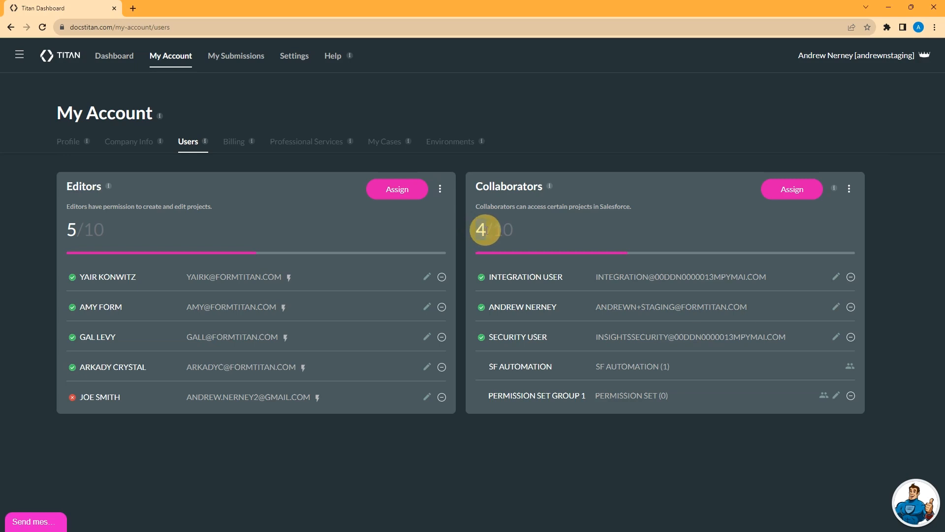
left_click(504, 230)
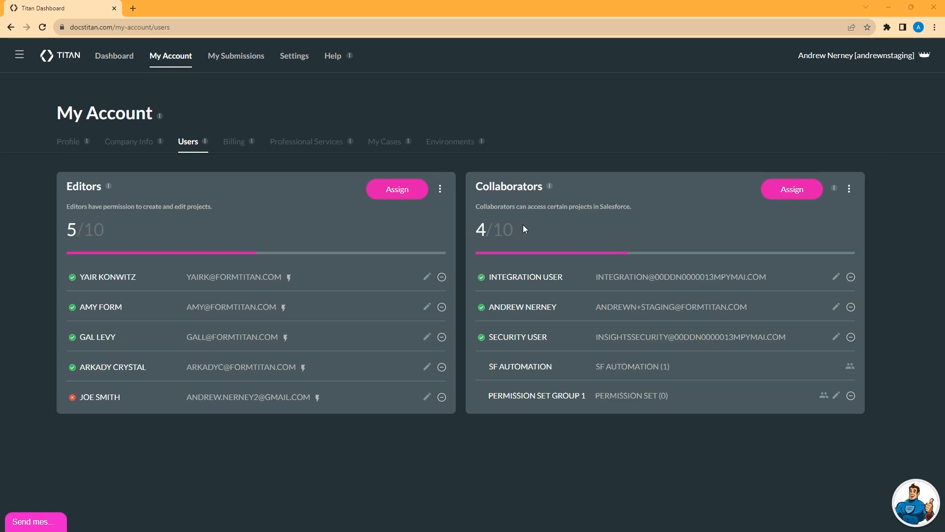
Step: Add a permission set collaborator with Submit on Kernings Example, Account Contacts Cases Doc and Sample Opportunity Info
left_click(792, 190)
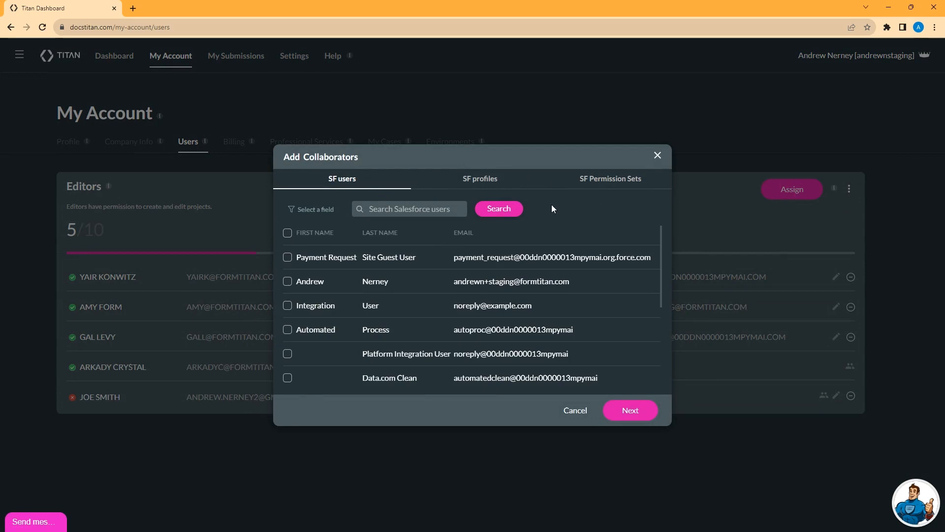
left_click(598, 184)
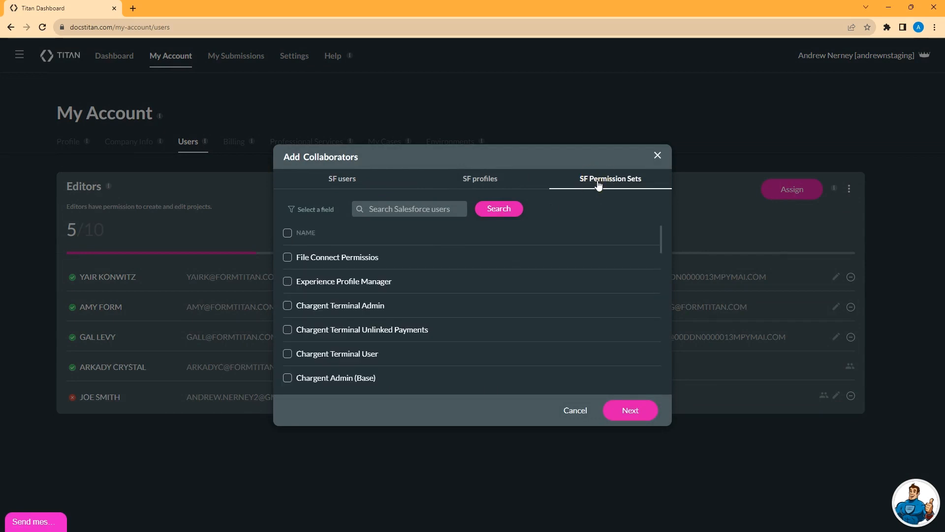
left_click(286, 260)
left_click(617, 411)
left_click(560, 281)
left_click(565, 308)
left_click(560, 330)
Step: Allow Sign and Void on Prudent Example Signature.docx and Sample Contract Repeat Sections.docx, and finish
left_click(473, 207)
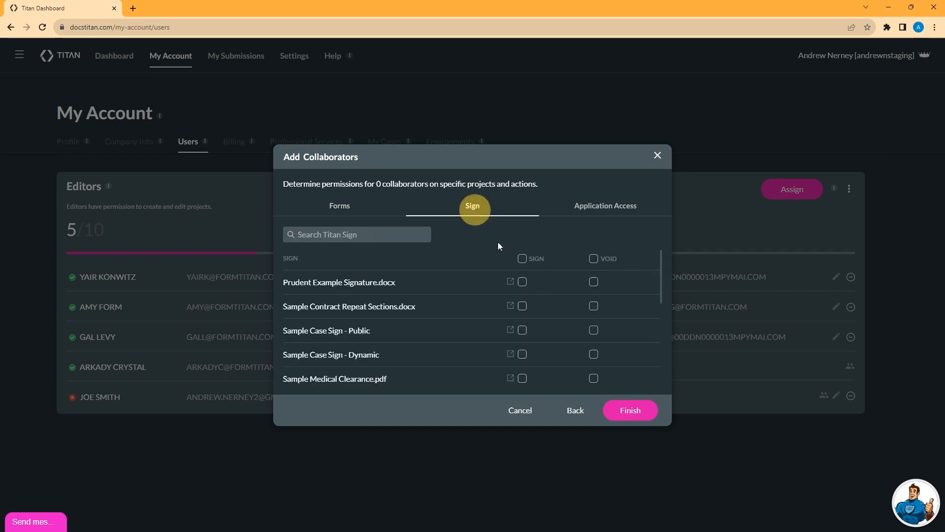
left_click(522, 281)
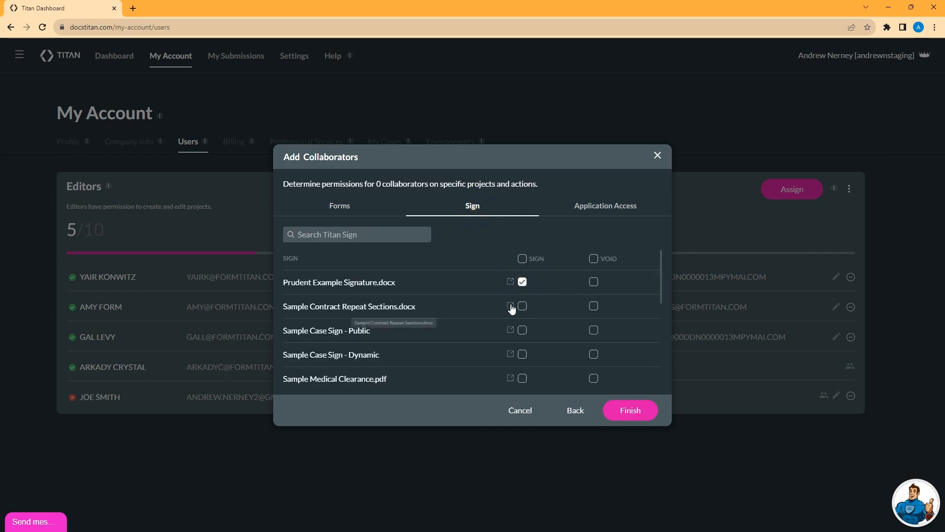
left_click(523, 306)
left_click(593, 282)
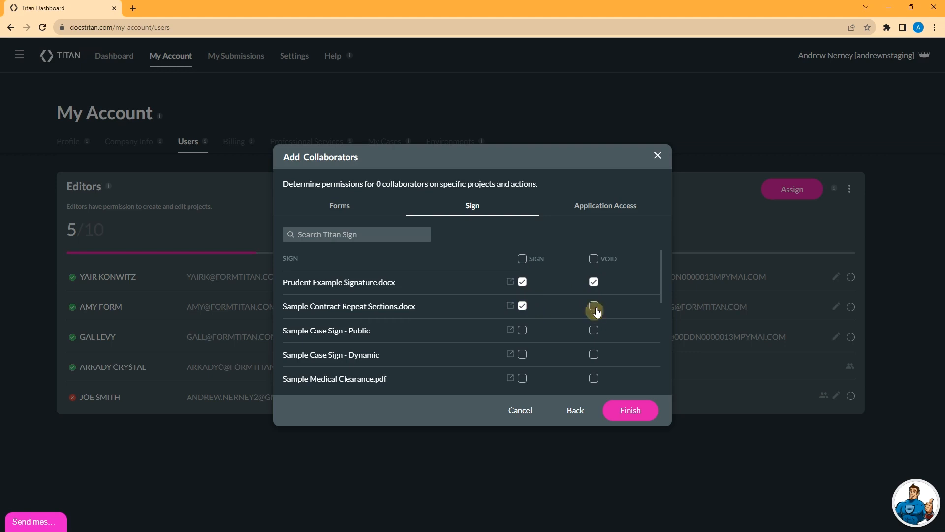
left_click(594, 307)
left_click(632, 411)
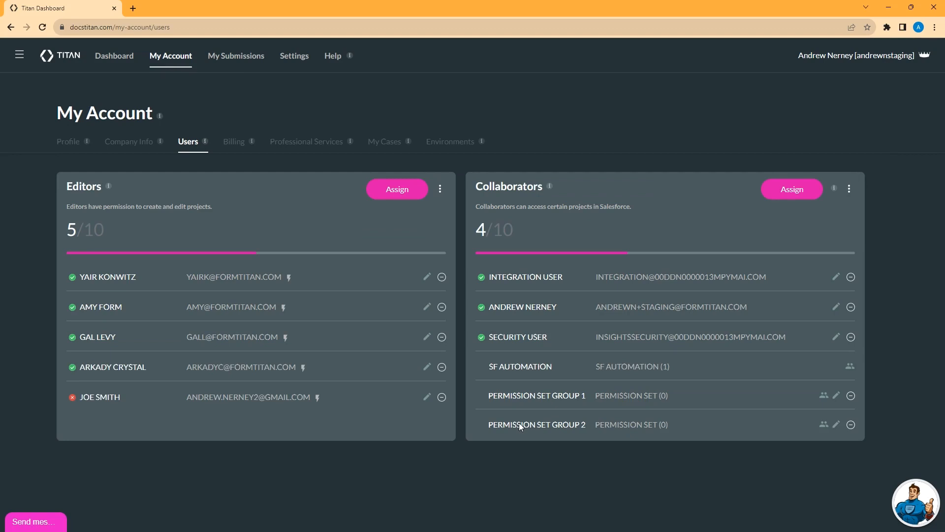
left_click(663, 426)
left_click(664, 426)
Step: Dismiss the Buy more editors case form and bring up Buy more collaborators instead
left_click(440, 190)
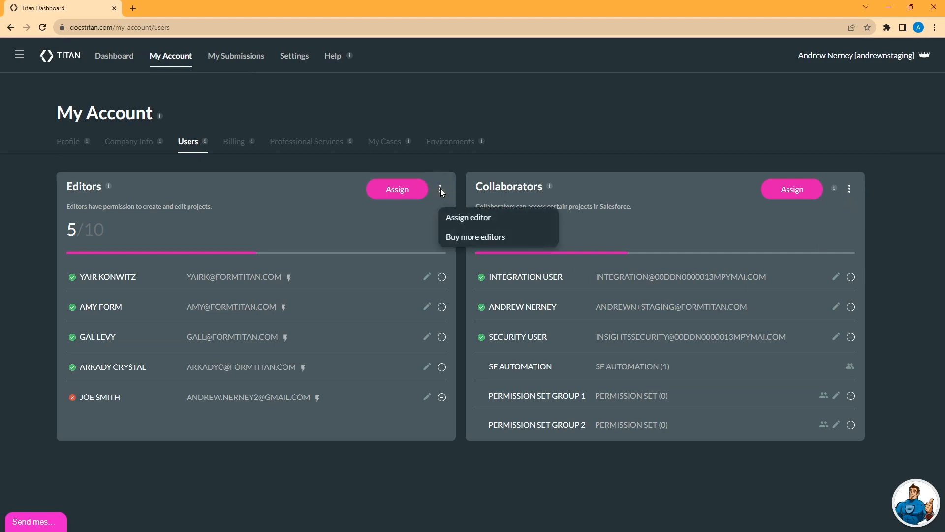
left_click(507, 238)
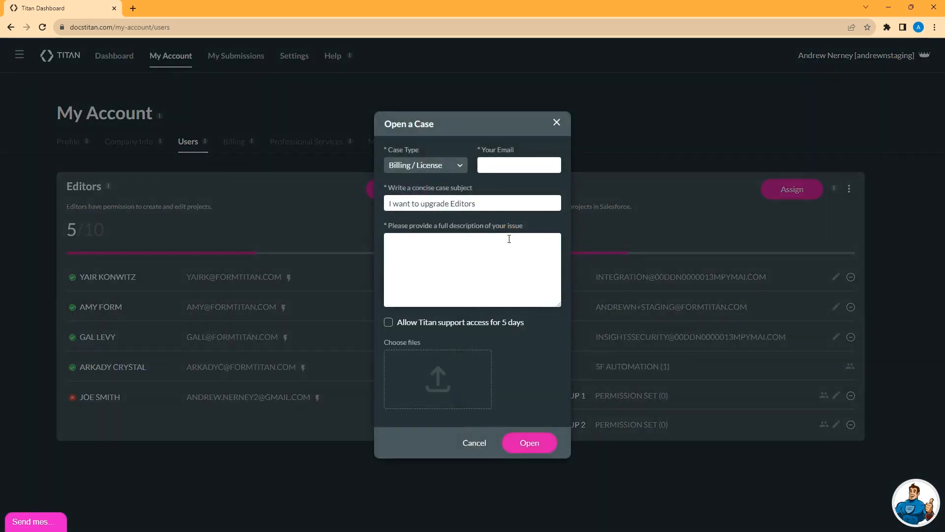
left_click(556, 123)
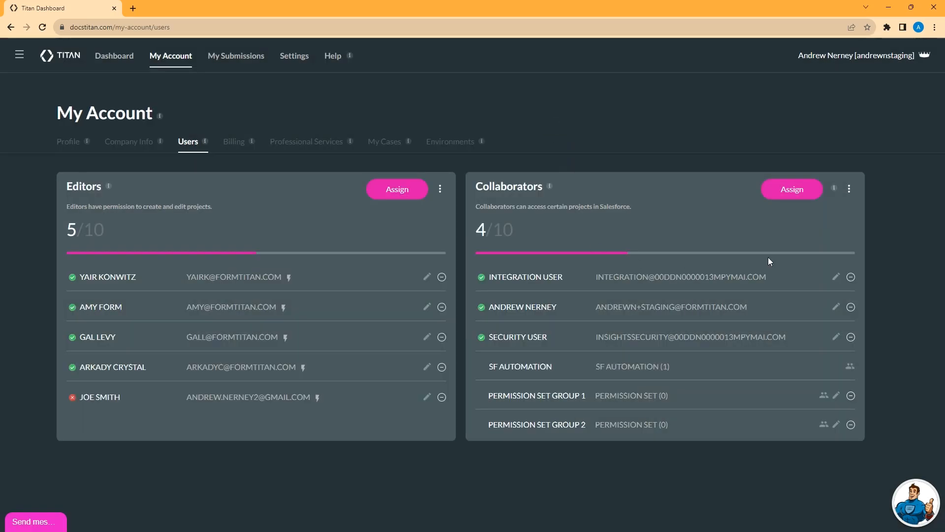
left_click(849, 189)
left_click(859, 236)
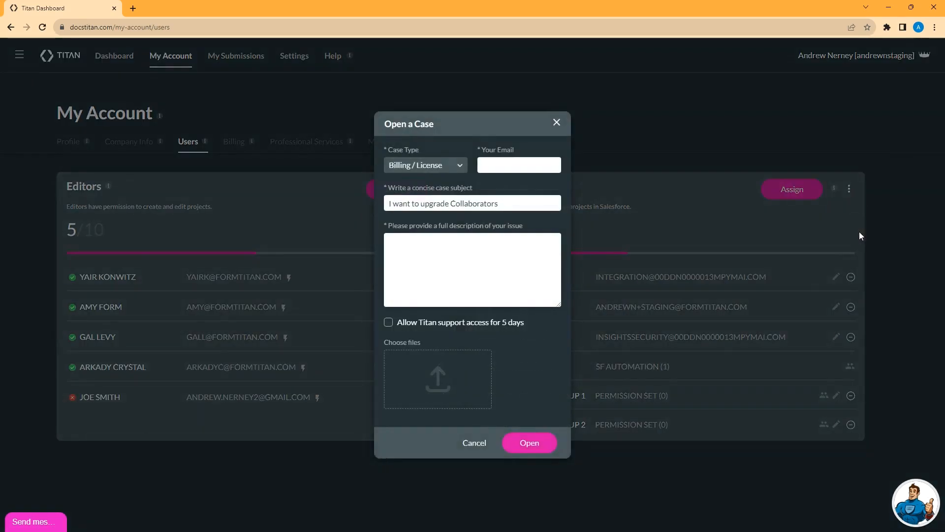